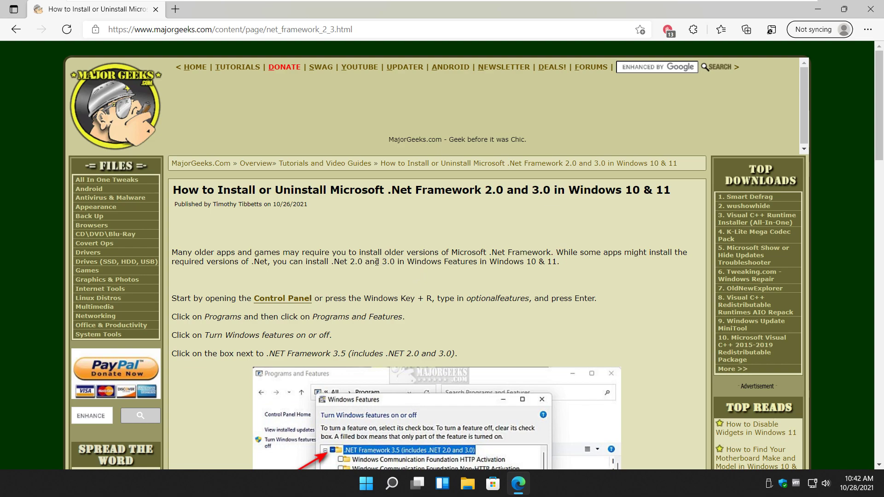
Scroll the MajorGeeks article down to the steps for enabling .NET Framework 3.5
scroll(376, 261, down, 3)
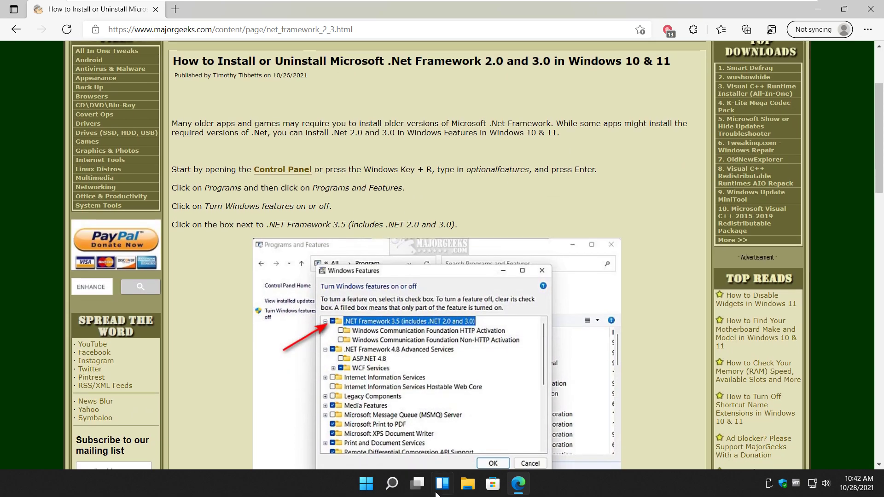
Search Windows for 'contr' and launch Control Panel from the best-match result
click(390, 487)
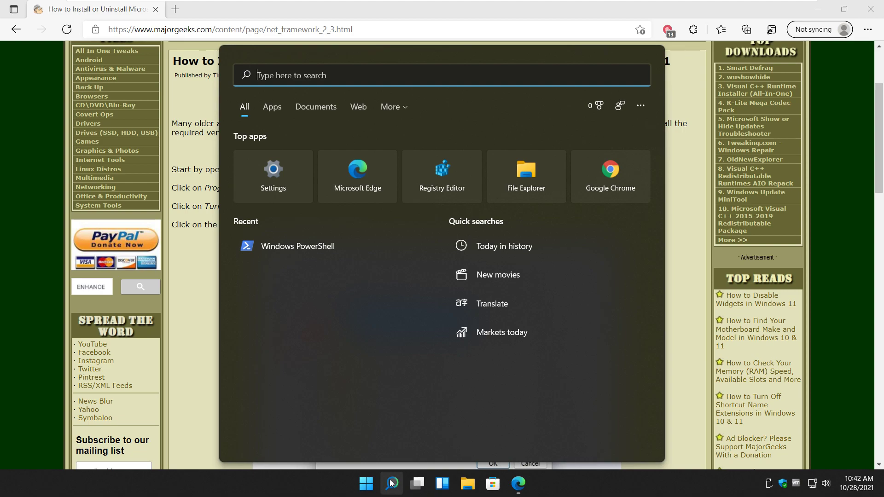
text(control Panel)
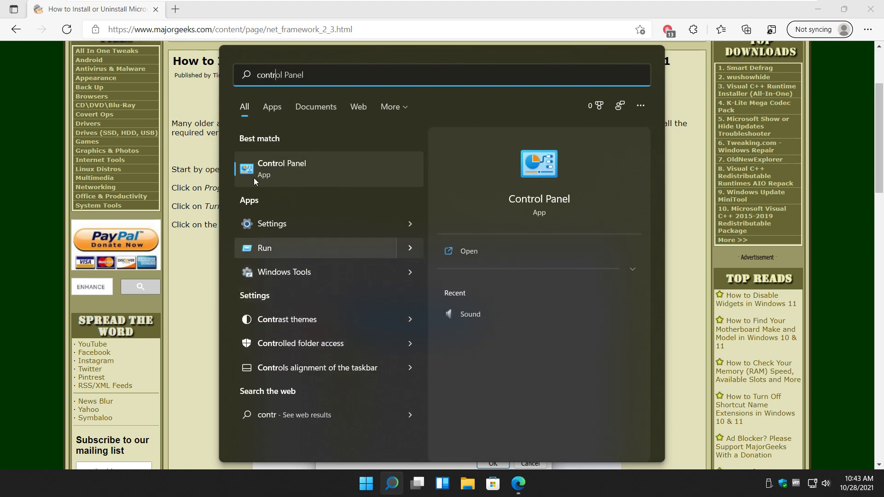
click(310, 168)
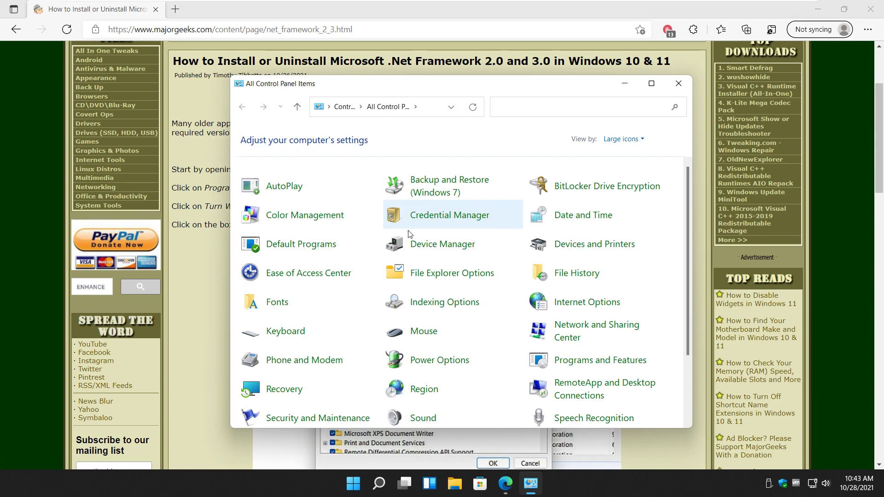
Set Control Panel's View by option to Small icons
mouse_move(409, 87)
mouse_down()
mouse_move(632, 95)
mouse_move(560, 105)
mouse_move(413, 284)
mouse_move(414, 259)
mouse_move(513, 123)
mouse_move(417, 83)
mouse_up()
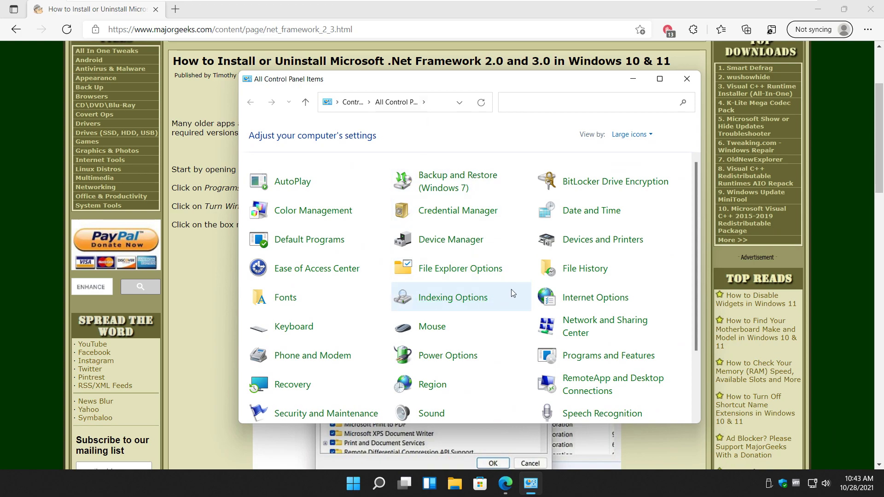
click(647, 135)
click(650, 150)
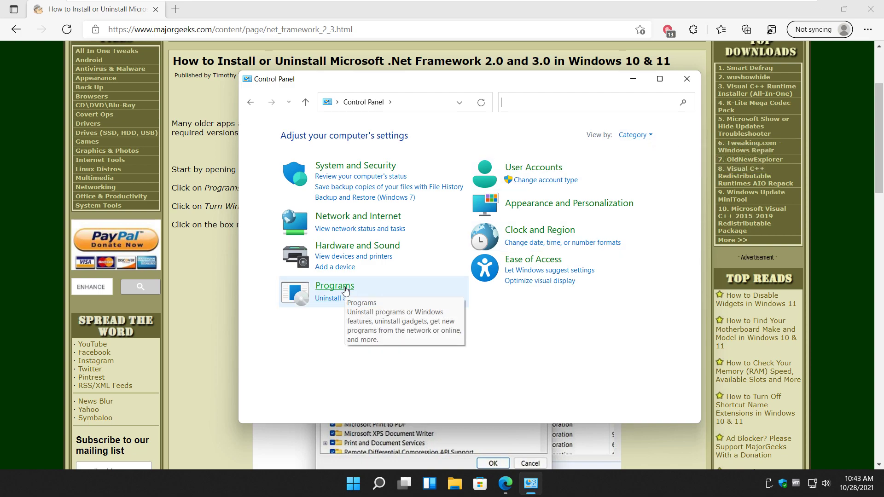
click(649, 136)
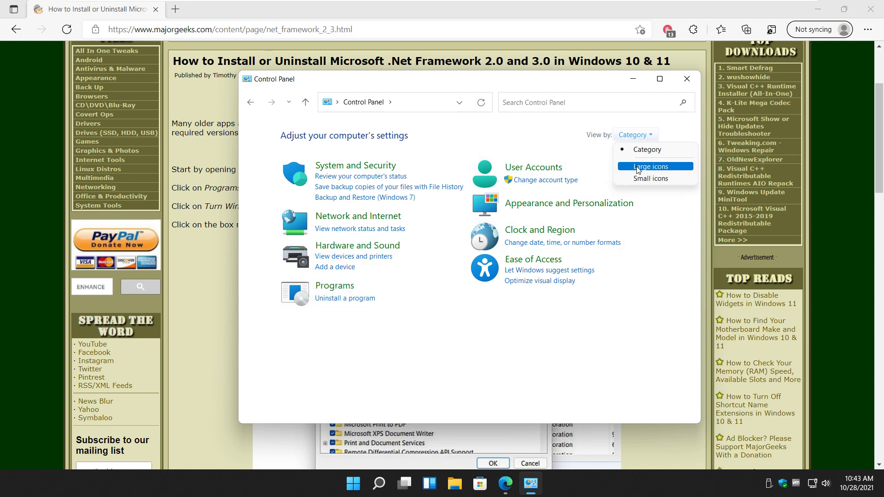
click(647, 178)
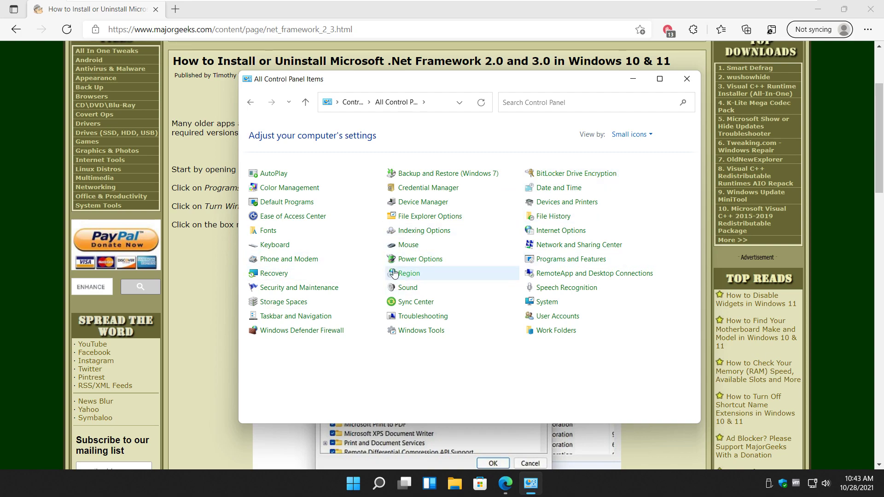
Open Programs and Features, then launch 'Turn Windows features on or off'
click(566, 261)
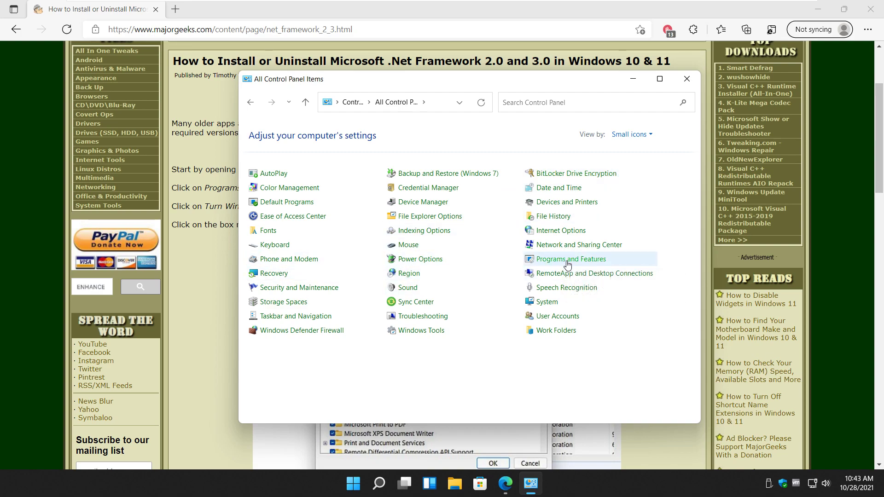
drag(374, 83, 358, 221)
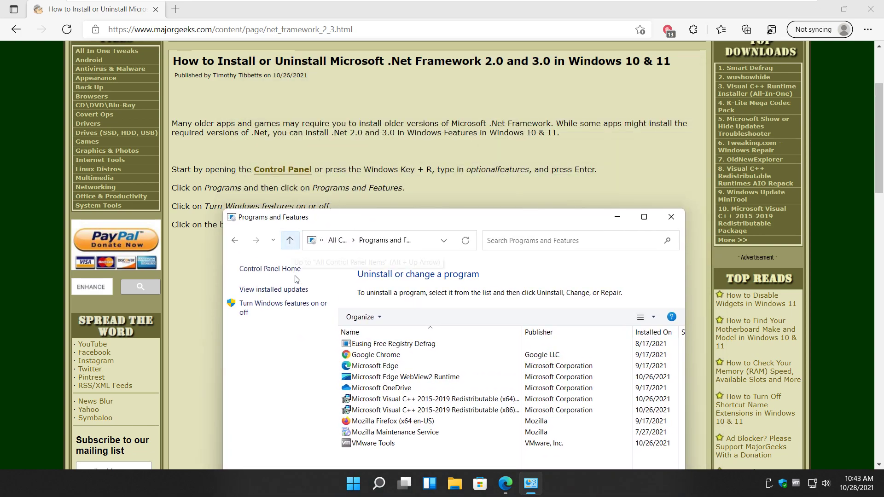
click(309, 308)
drag(391, 217, 421, 88)
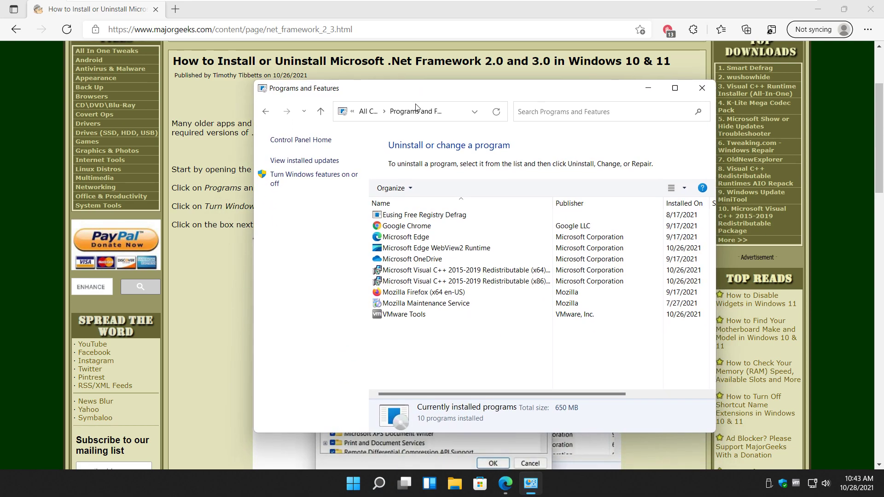
click(240, 218)
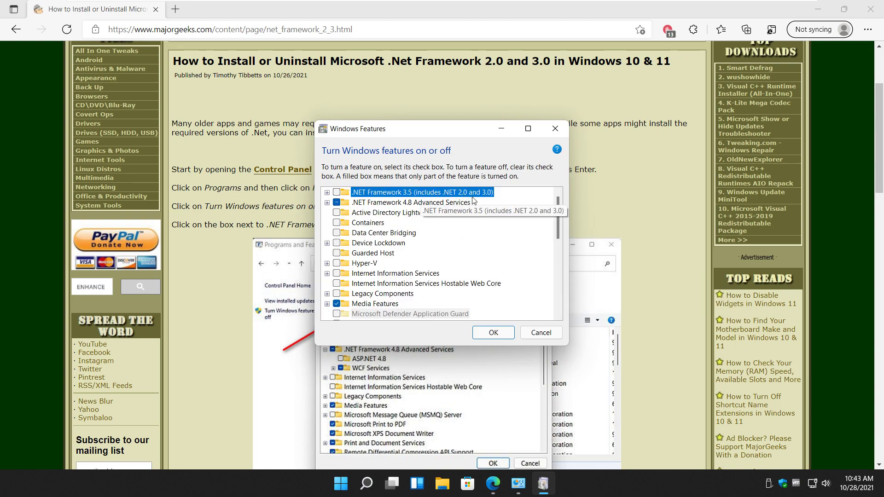
Expand and tick .NET Framework 3.5 (includes .NET 2.0 and 3.0), then confirm with OK
click(327, 193)
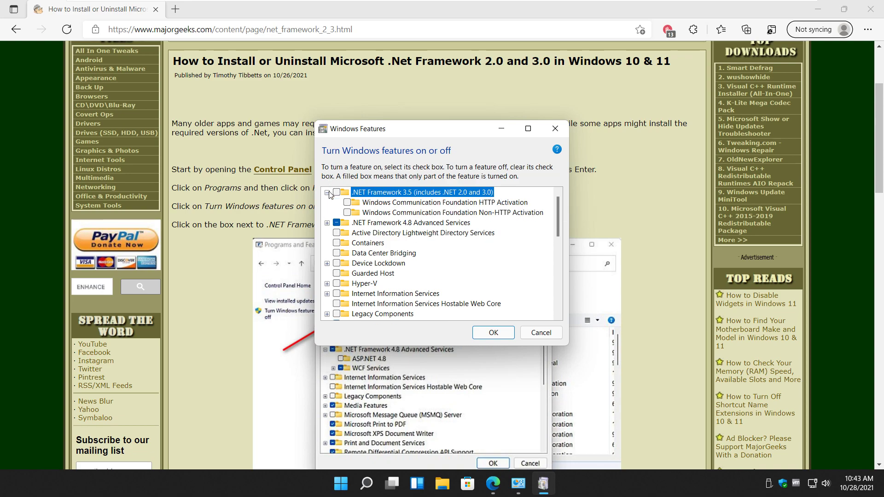
click(337, 193)
scroll(260, 258, down, 5)
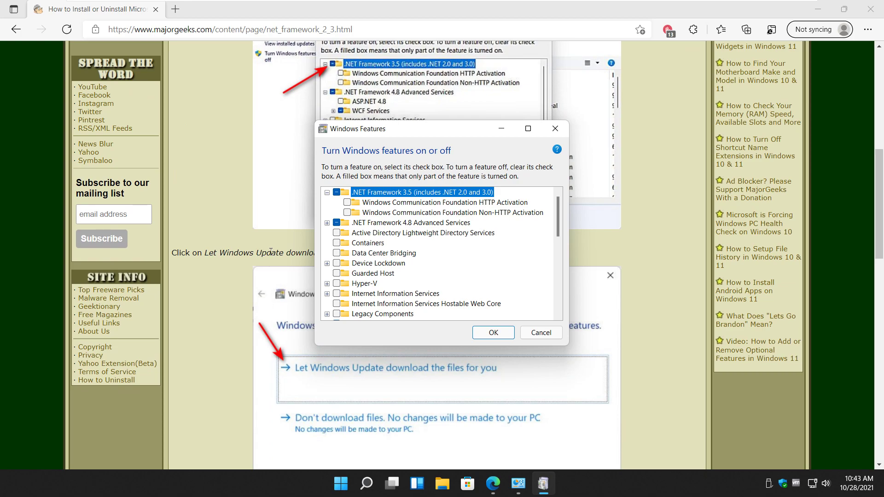
click(493, 333)
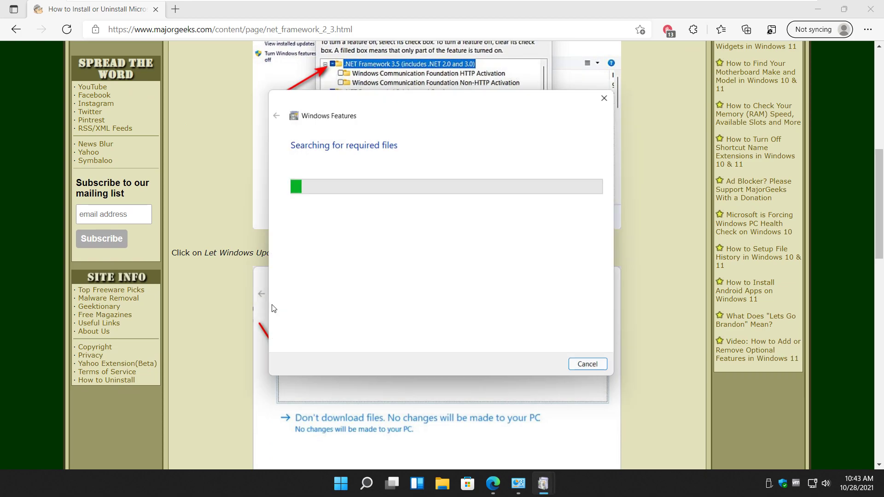
Let Windows Update download the files required for .NET Framework 3.5
scroll(244, 271, down, 1)
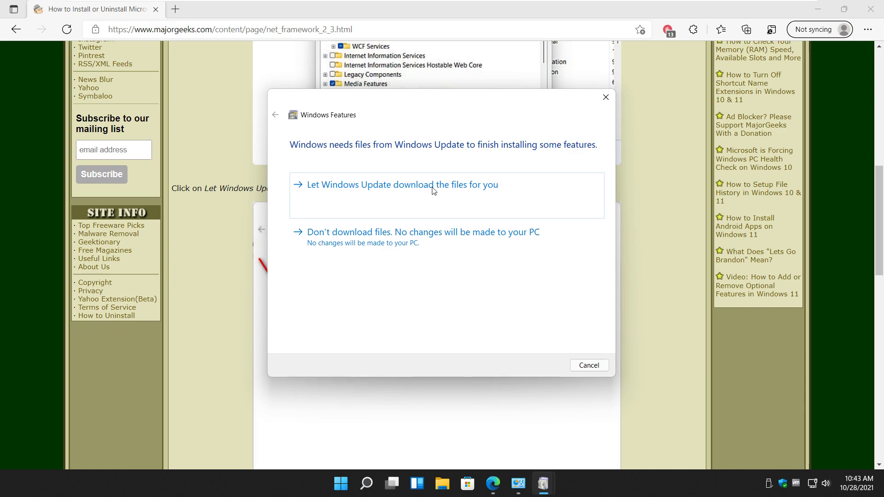
click(353, 195)
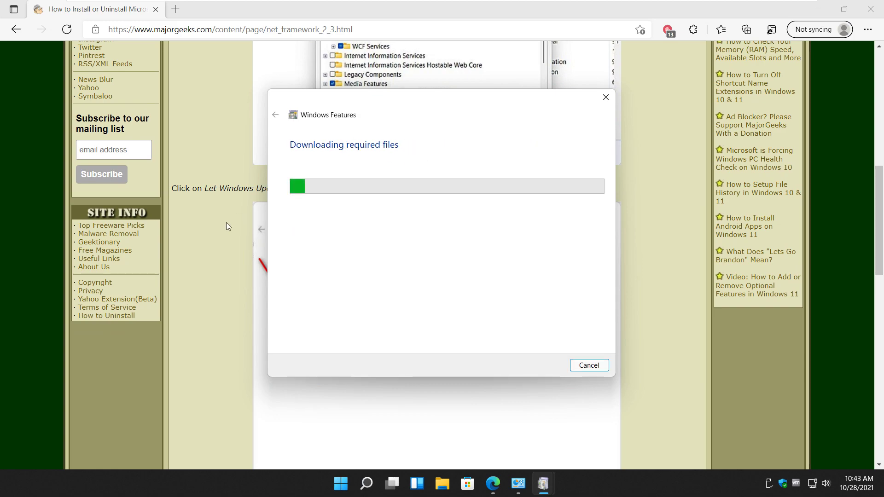
scroll(219, 224, down, 2)
scroll(219, 224, down, 3)
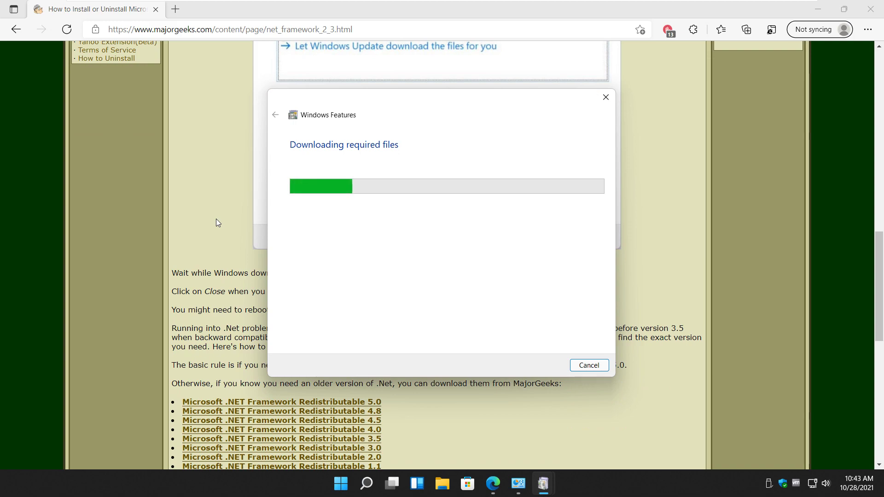
scroll(215, 218, down, 2)
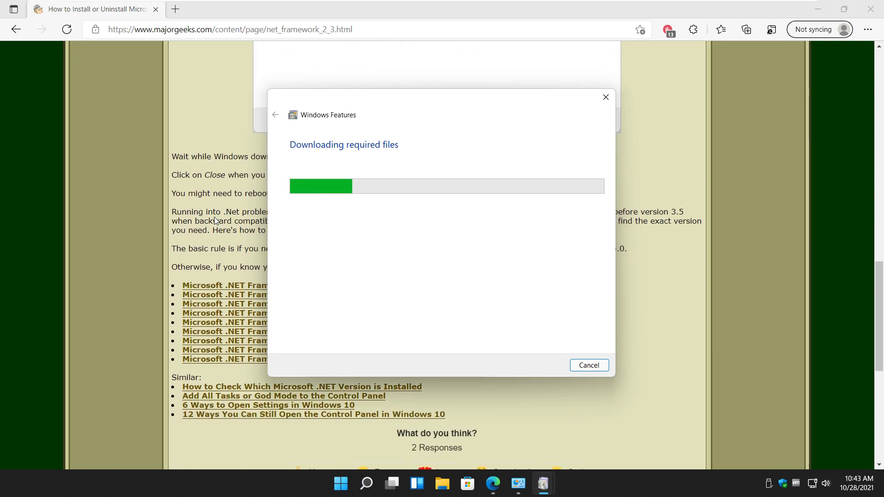
Bring the Windows Features download progress window forward, then return to the article
click(214, 220)
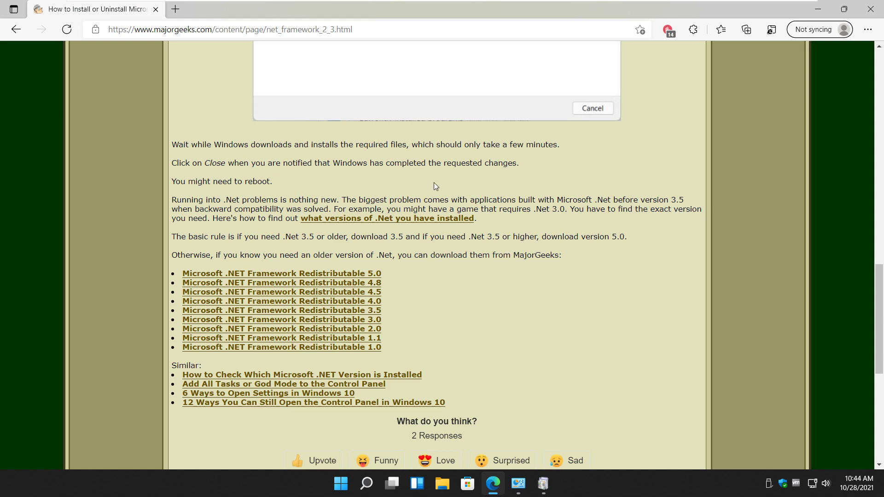
click(544, 482)
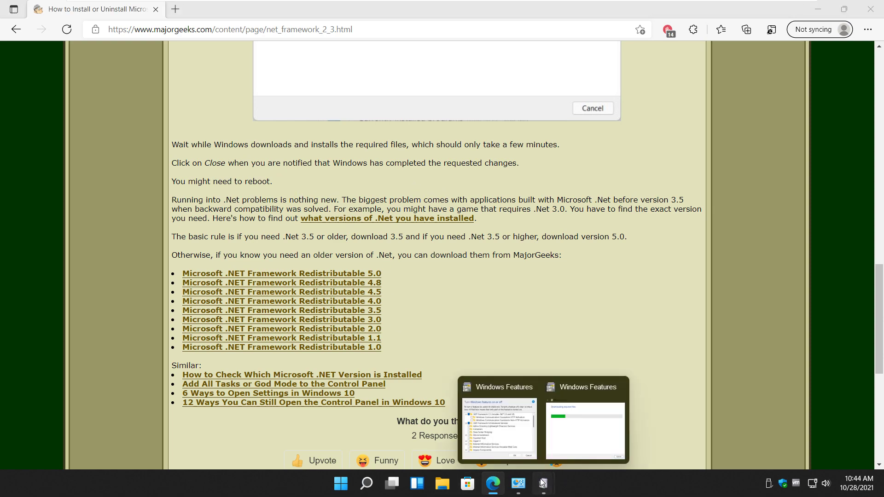
click(584, 428)
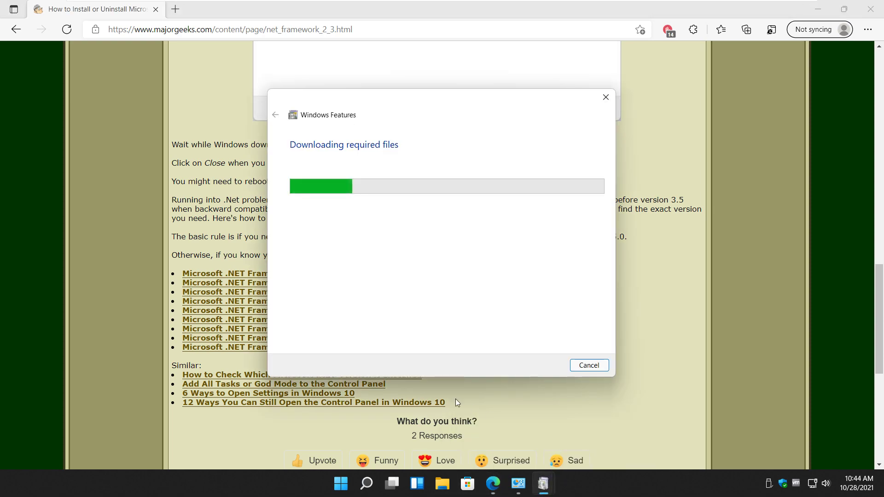
click(217, 199)
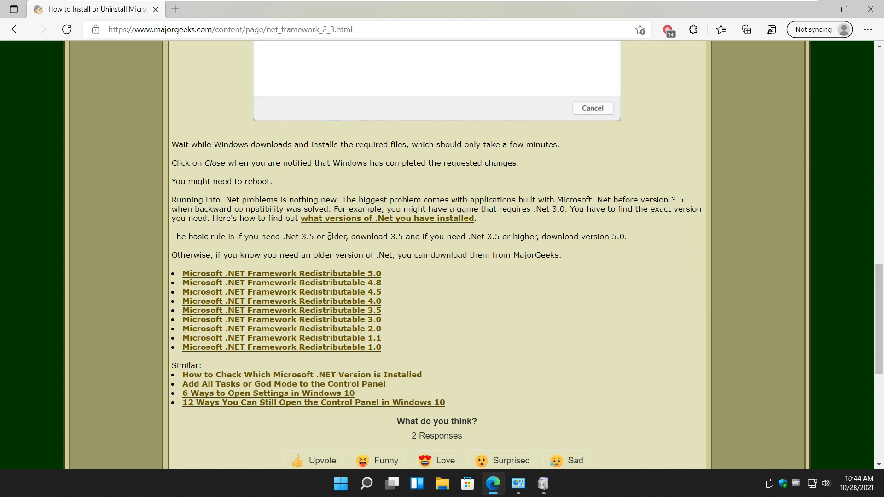
Highlight the article's '.Net 3.5' version sentence, then open the .NET Framework Redistributable 1.1 page
drag(174, 237, 642, 241)
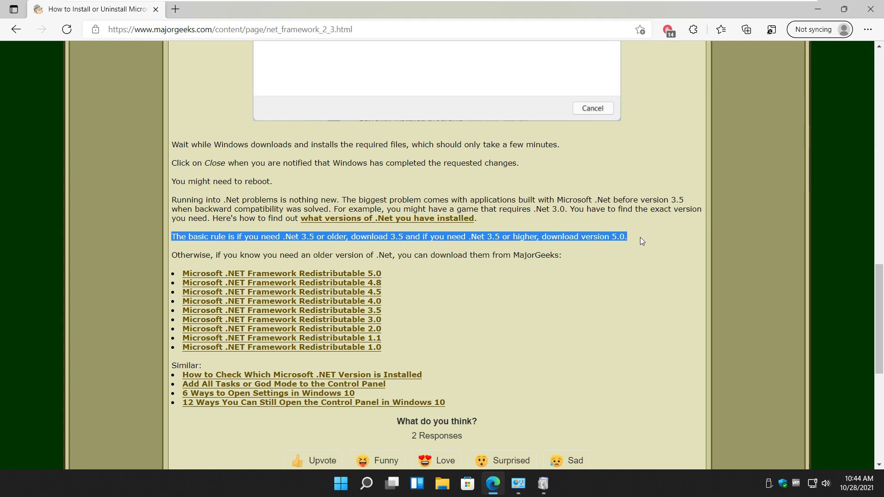
click(297, 240)
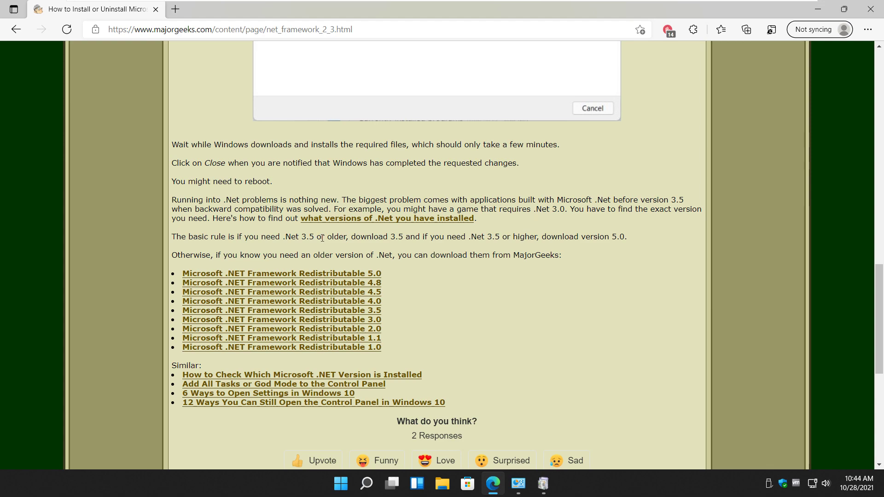
double_click(395, 238)
click(403, 237)
drag(472, 238, 502, 236)
click(502, 235)
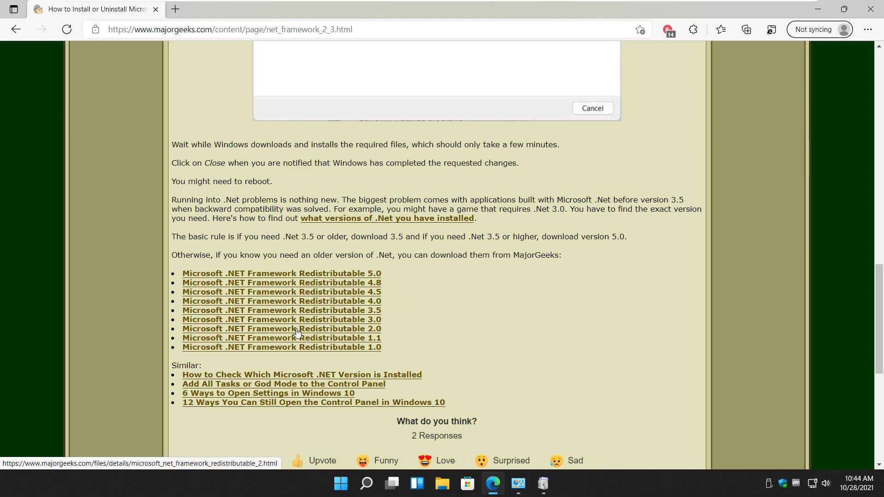
click(313, 336)
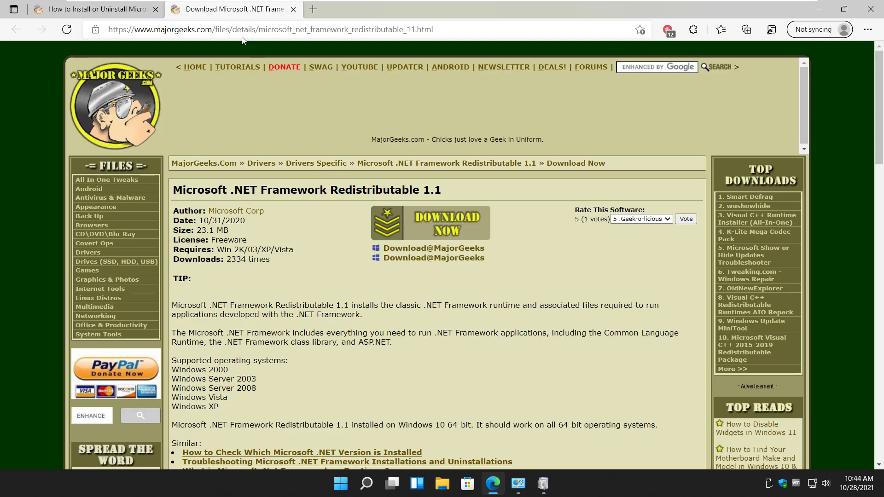
Close the .NET Framework Redistributable 1.1 download tab with Ctrl+W
key(ctrl+w)
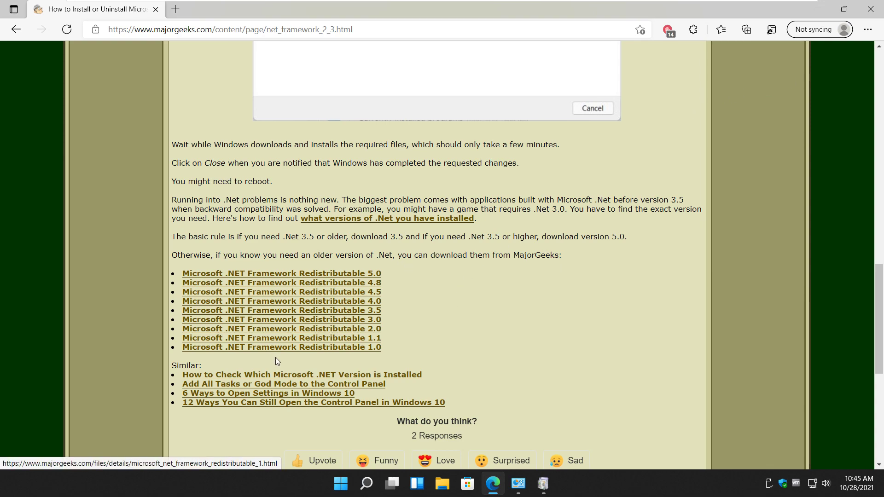
Check the Windows Features applying-changes progress, then go back to reading the article
scroll(438, 278, up, 15)
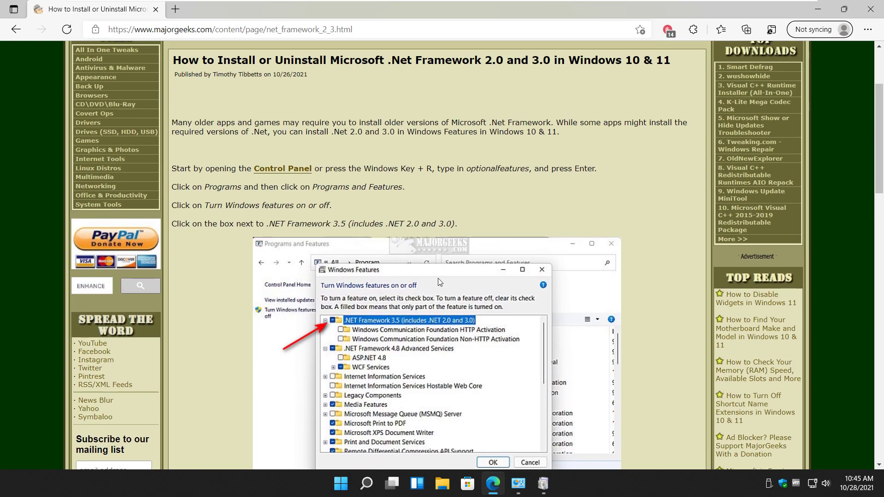
scroll(438, 278, up, 3)
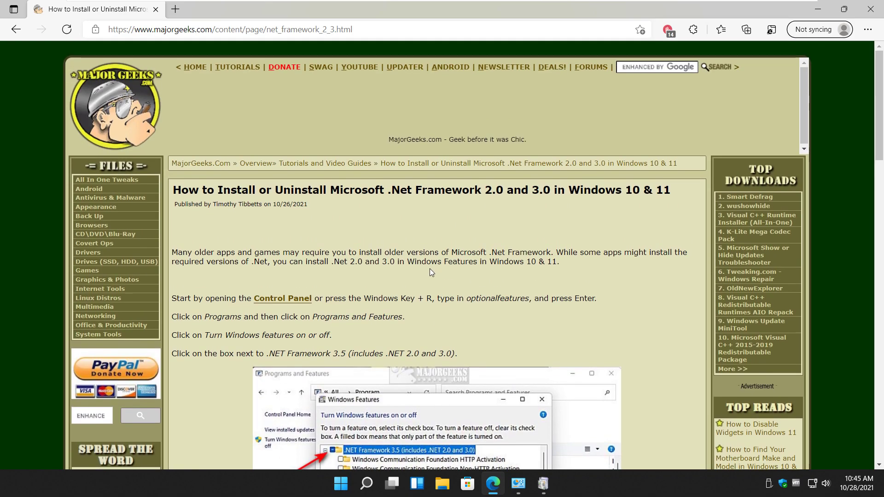
click(550, 492)
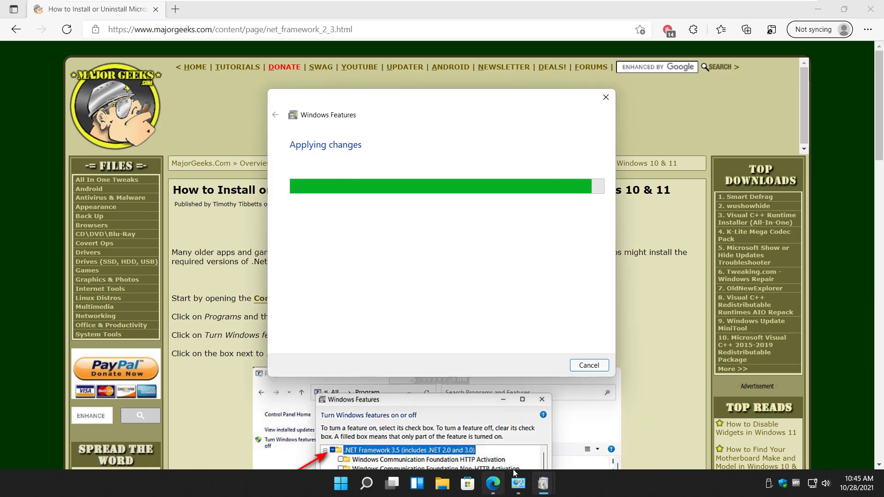
click(661, 368)
scroll(661, 368, down, 20)
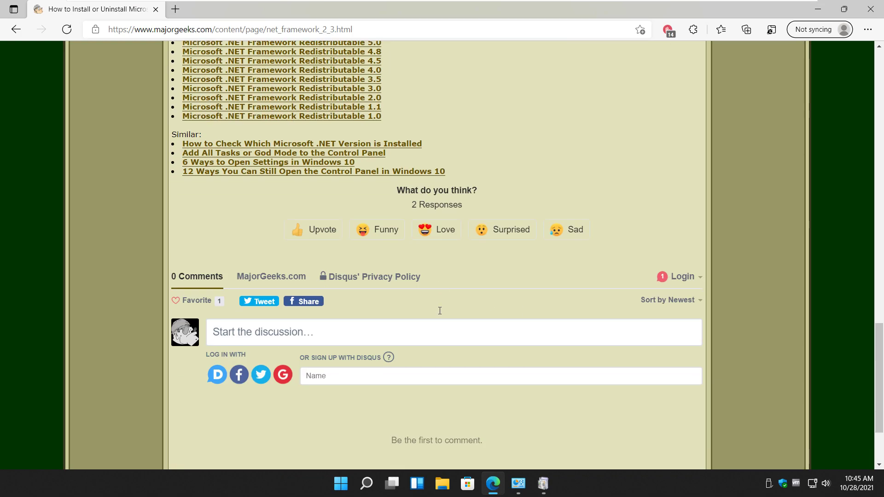
scroll(449, 294, up, 5)
scroll(450, 293, up, 1)
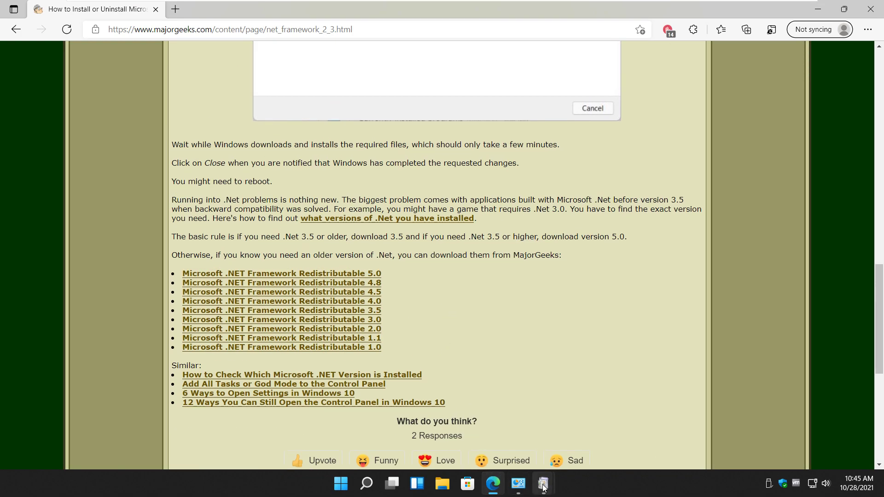
Close Programs and Features and the 'Windows completed the requested changes' dialog
click(523, 487)
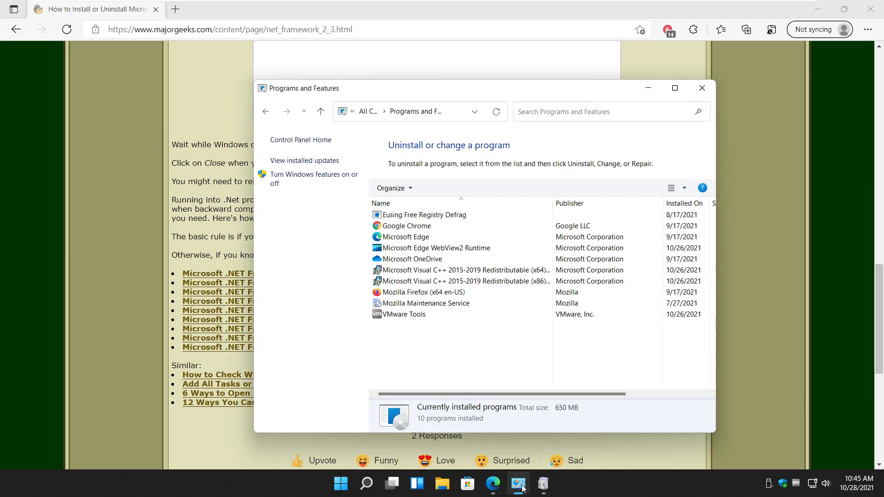
click(702, 88)
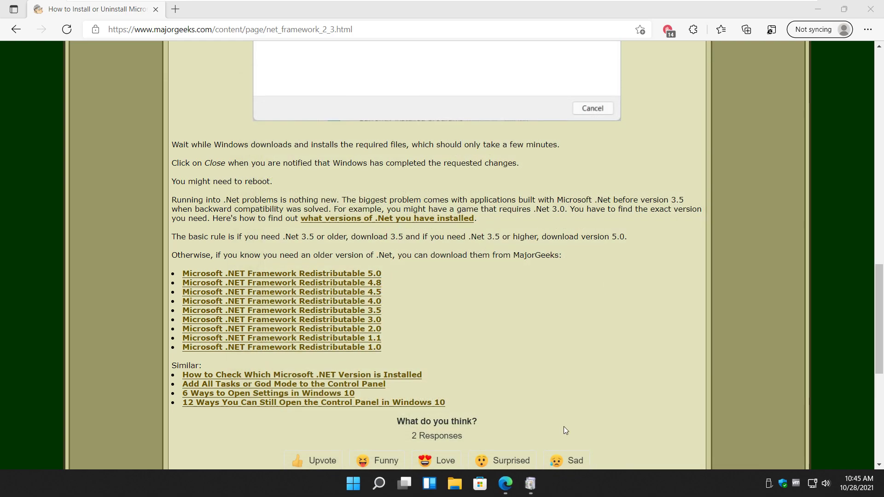
mouse_move(530, 484)
click(576, 442)
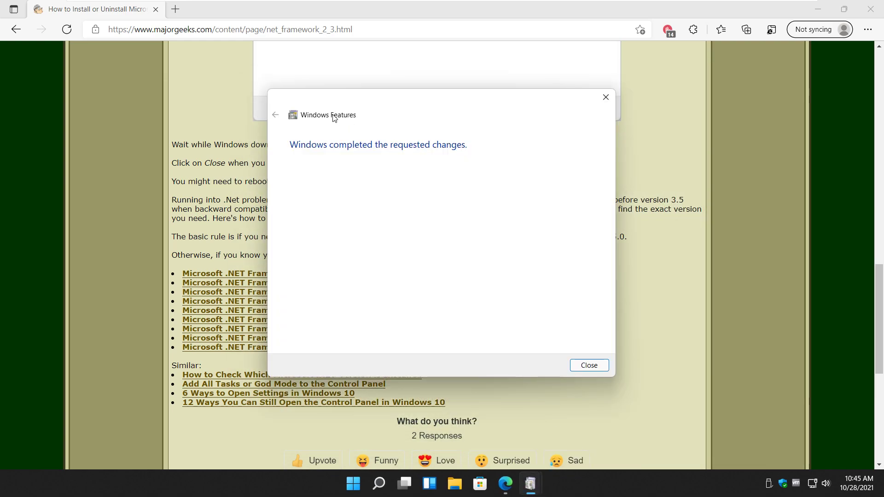
click(595, 367)
mouse_move(518, 474)
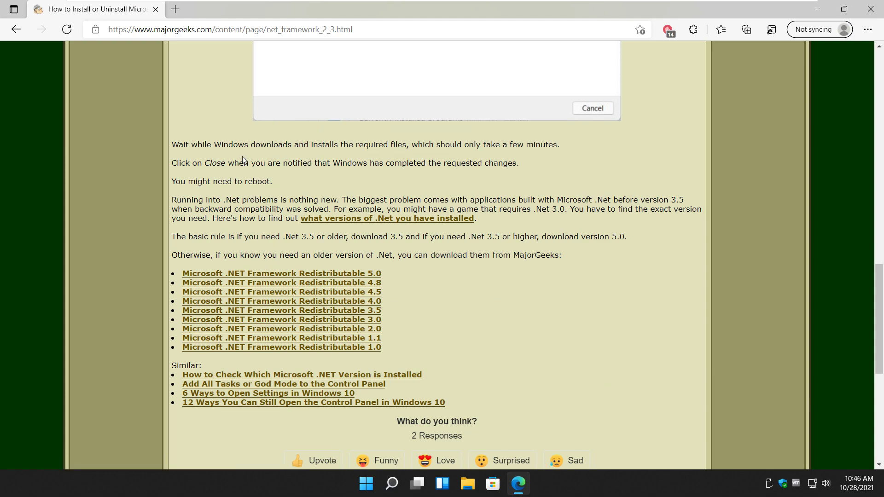
Jump the MajorGeeks article back to its top with the Home key
key(Home)
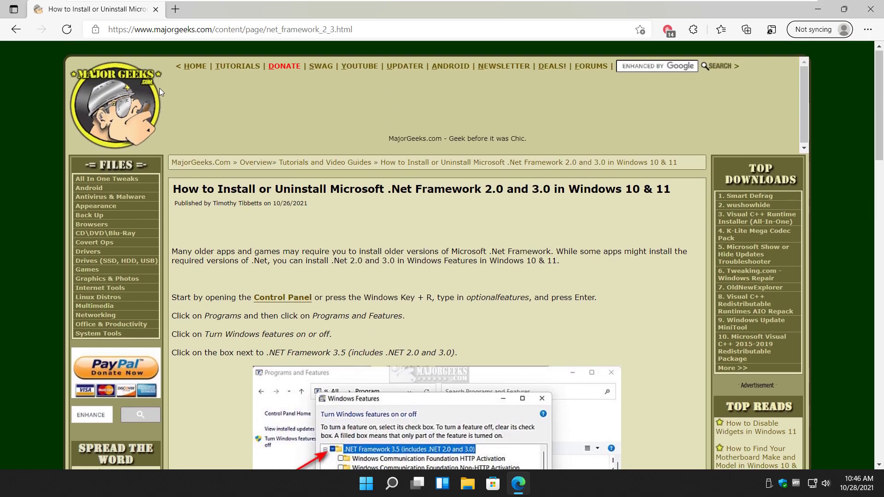